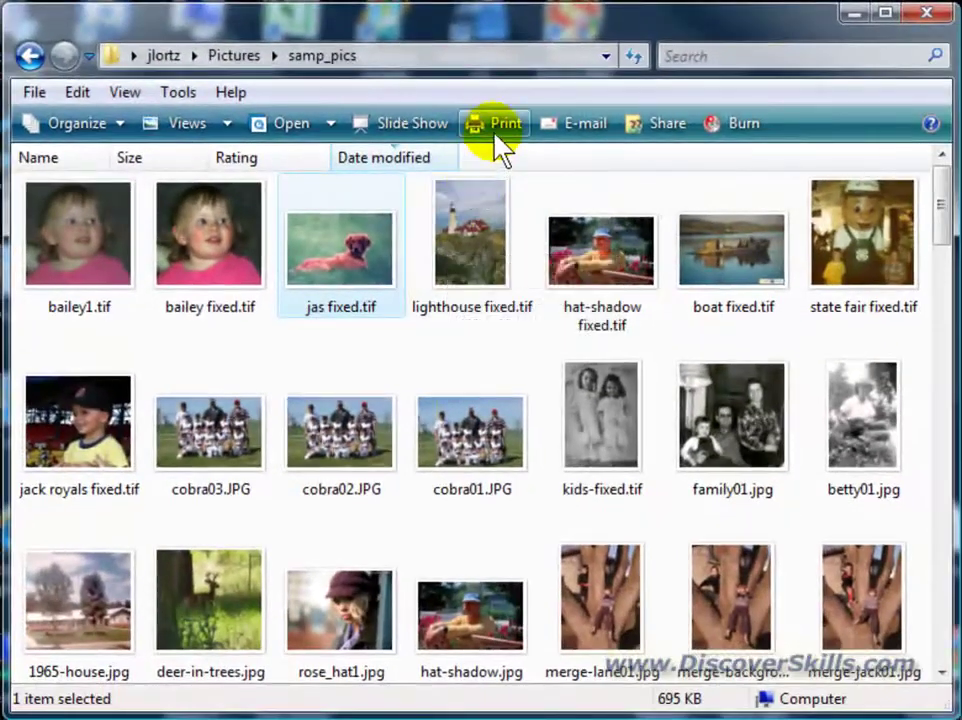
Start printing the dog photo and reposition the Photo Printing Wizard window.
{"action": "left_click", "coordinate": [499, 125]}
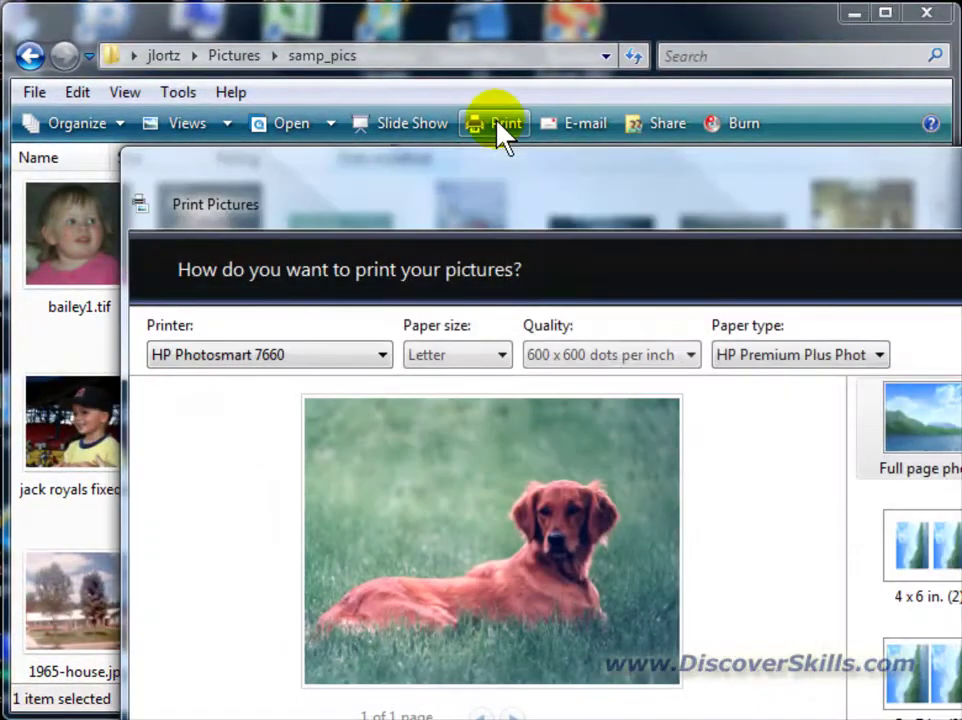
{"action": "left_click_drag", "start_coordinate": [554, 167], "coordinate": [462, 47]}
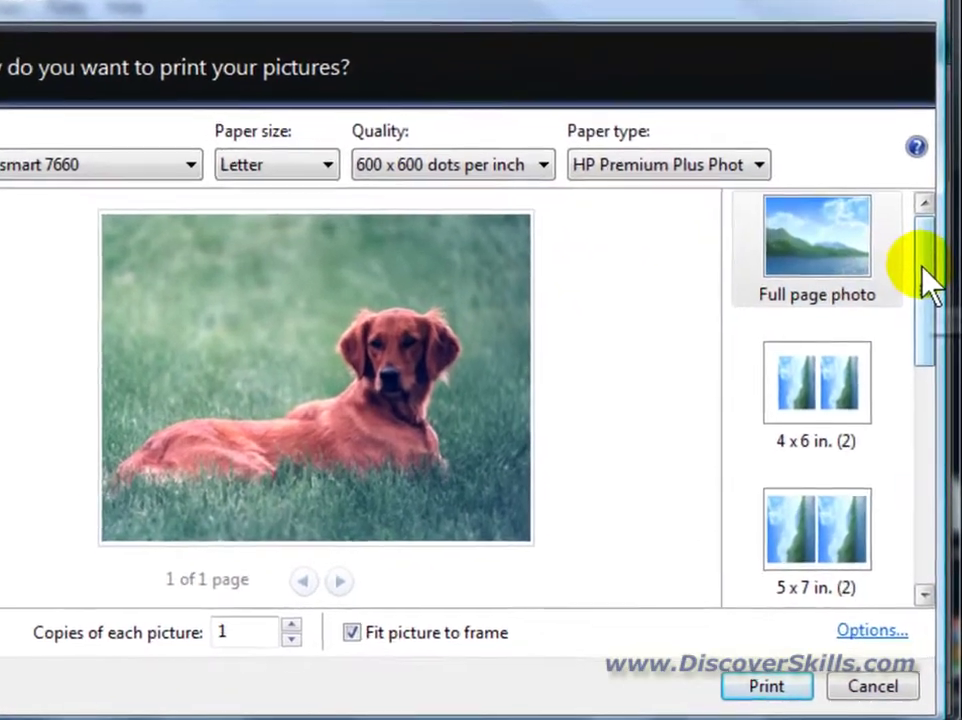
{"action": "left_click_drag", "start_coordinate": [924, 268], "coordinate": [920, 384]}
{"action": "left_click_drag", "start_coordinate": [903, 326], "coordinate": [918, 222]}
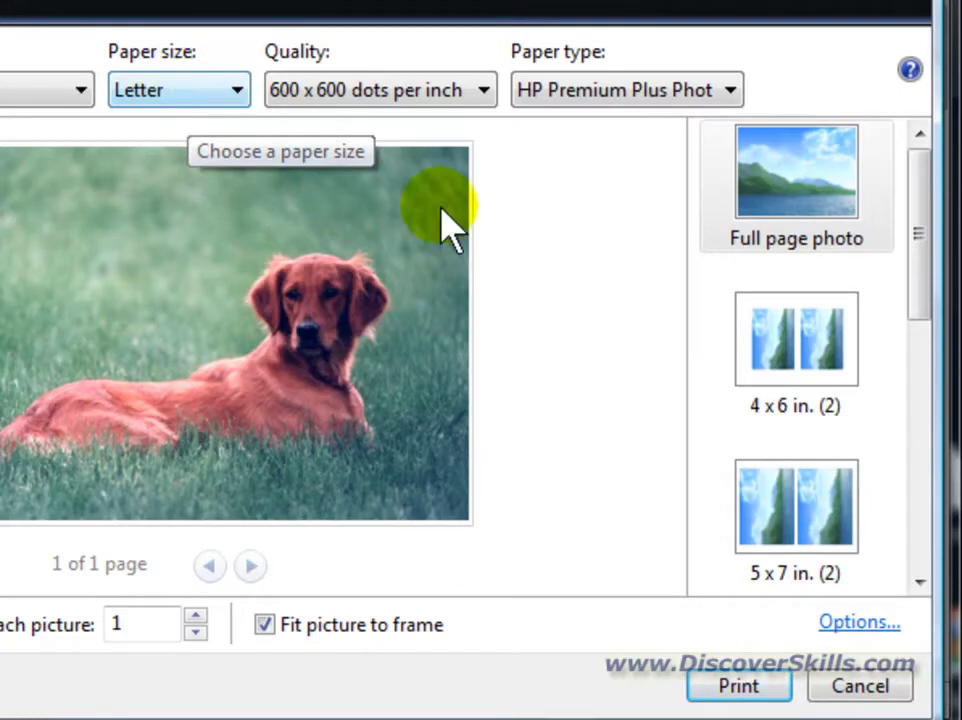
Try the 4 x 6, 5 x 7 and 8 x 10 layouts, ending on 3.5 x 5 in. (4).
{"action": "left_click", "coordinate": [806, 361]}
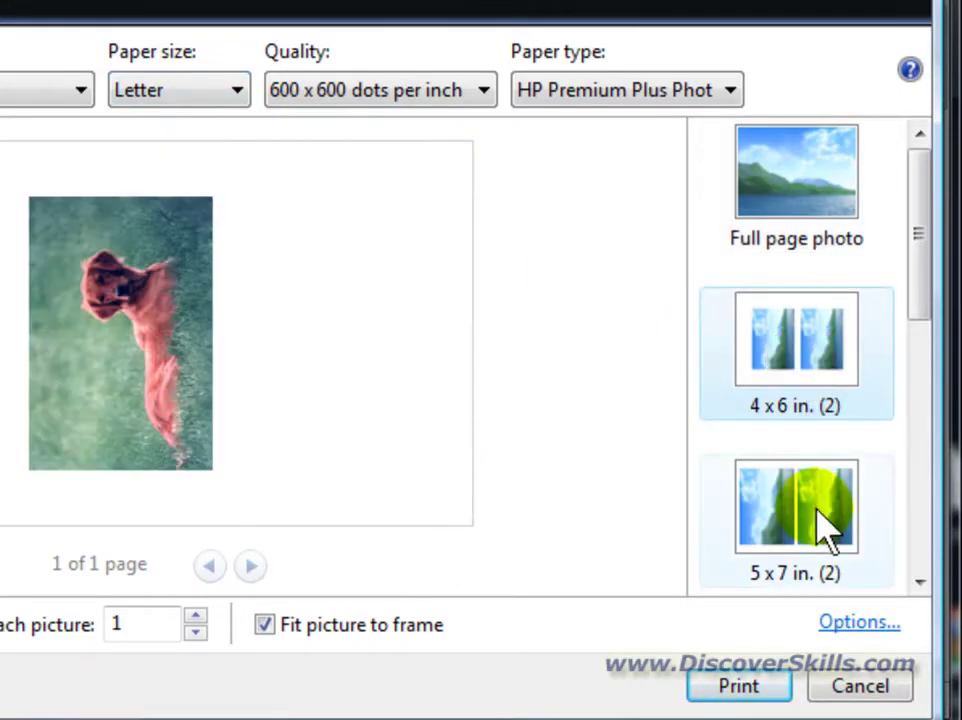
{"action": "left_click", "coordinate": [825, 520]}
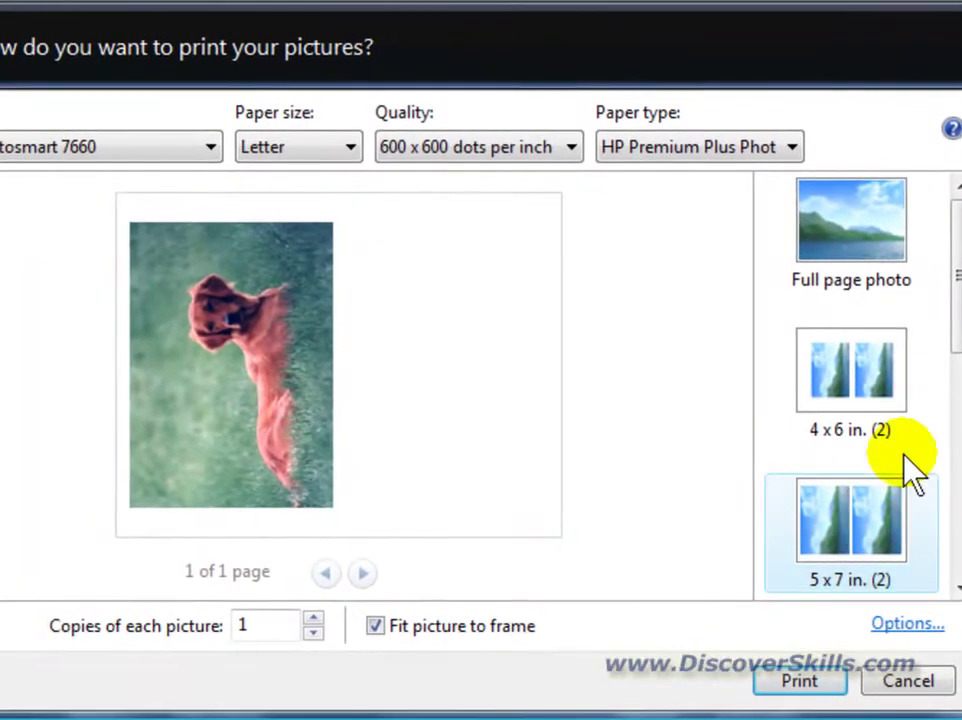
{"action": "left_click_drag", "start_coordinate": [940, 314], "coordinate": [945, 373]}
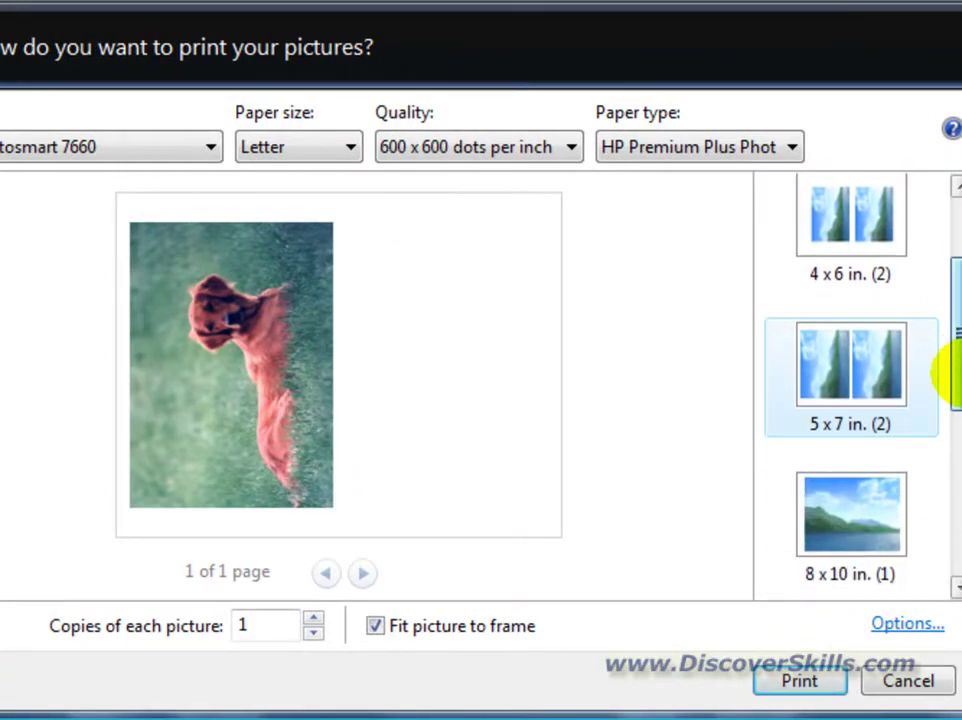
{"action": "left_click", "coordinate": [852, 537]}
{"action": "left_click_drag", "start_coordinate": [951, 393], "coordinate": [947, 452]}
{"action": "left_click", "coordinate": [858, 505]}
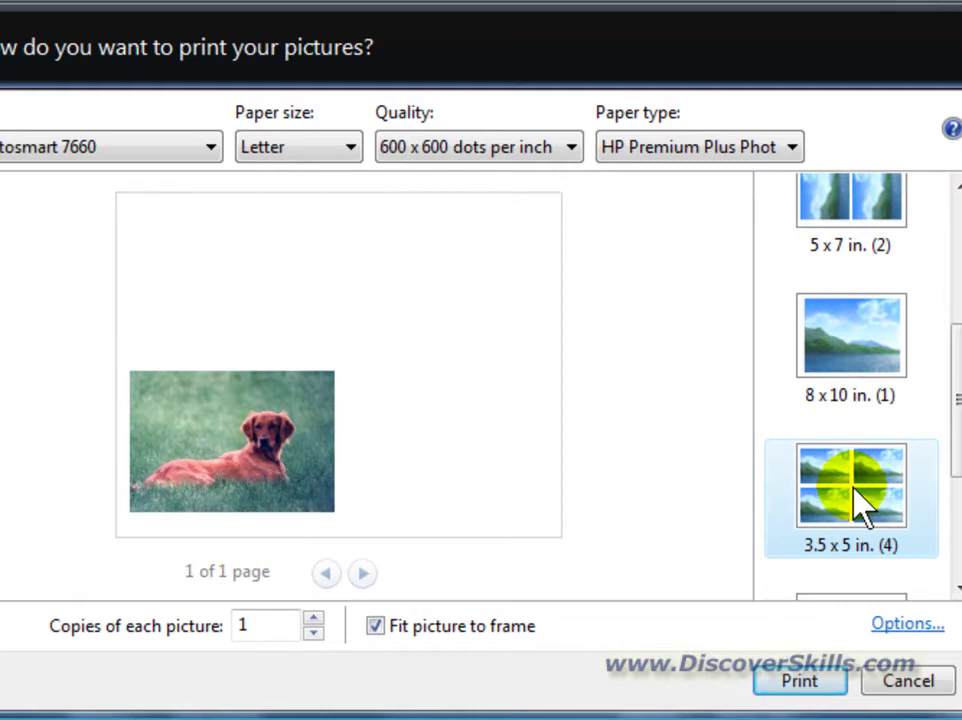
Use the 5 x 7 in. (2) layout with 4 copies and preview both pages.
{"action": "left_click_drag", "start_coordinate": [951, 410], "coordinate": [947, 258]}
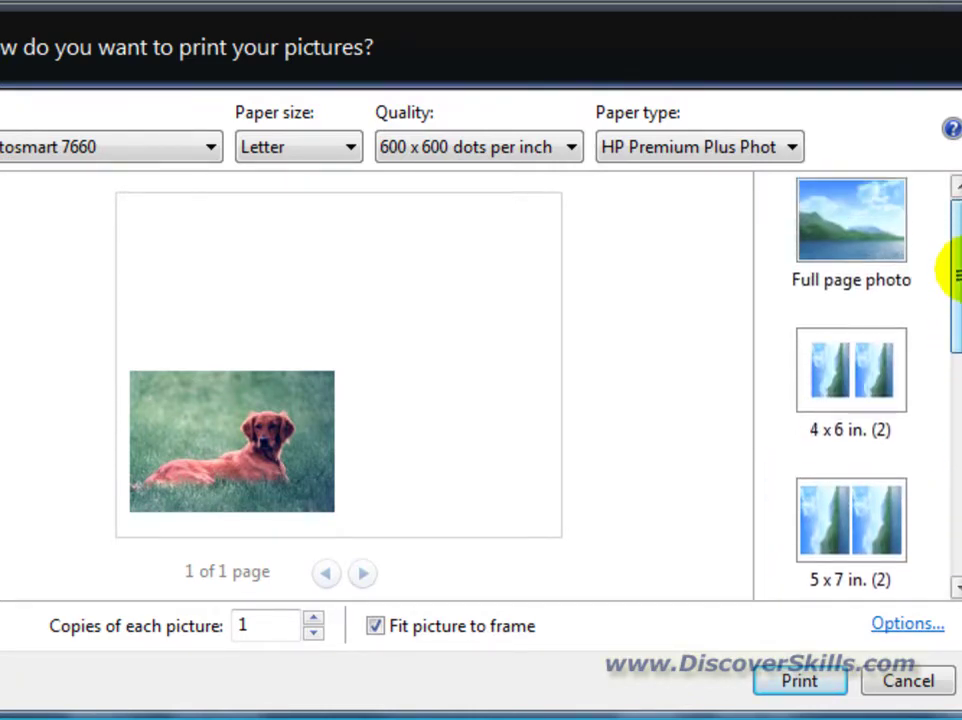
{"action": "left_click", "coordinate": [872, 524]}
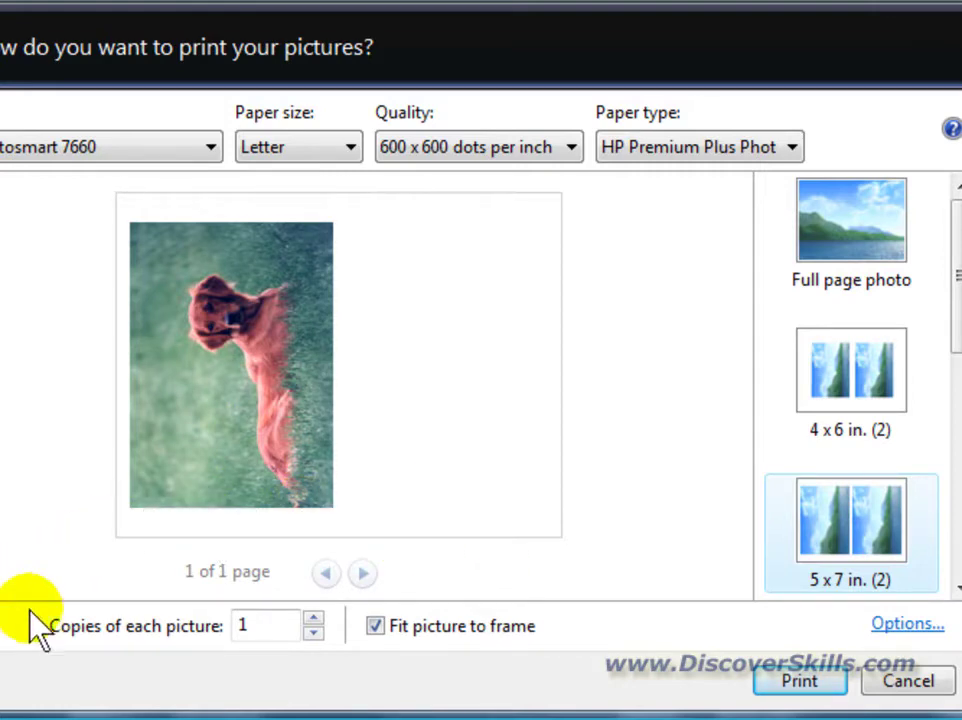
{"action": "left_click", "coordinate": [316, 620]}
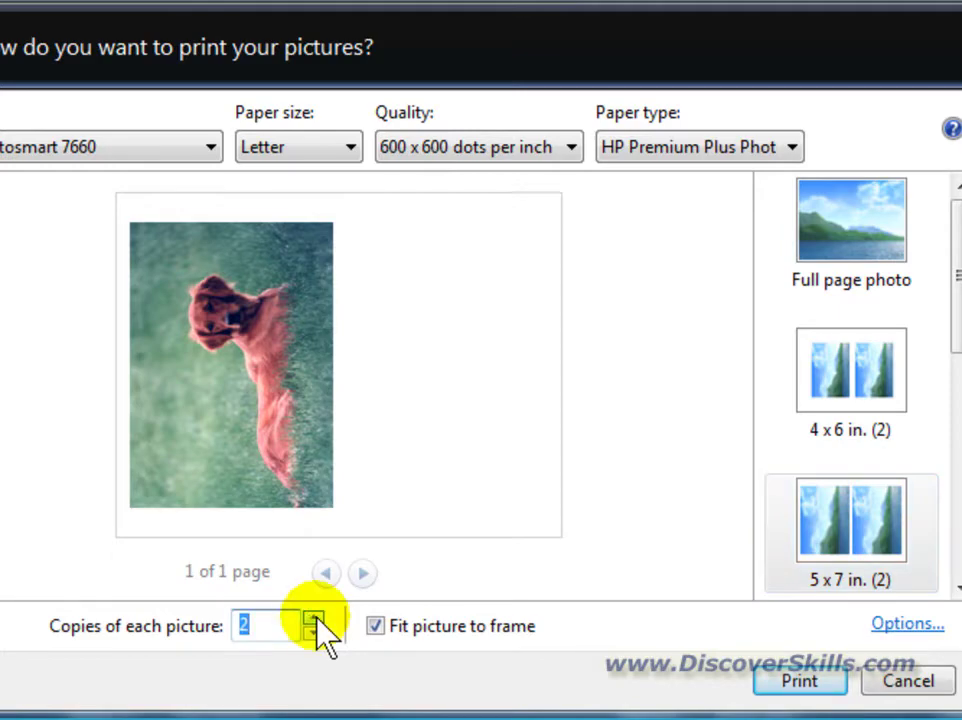
{"action": "left_click", "coordinate": [316, 620]}
{"action": "left_click", "coordinate": [316, 620]}
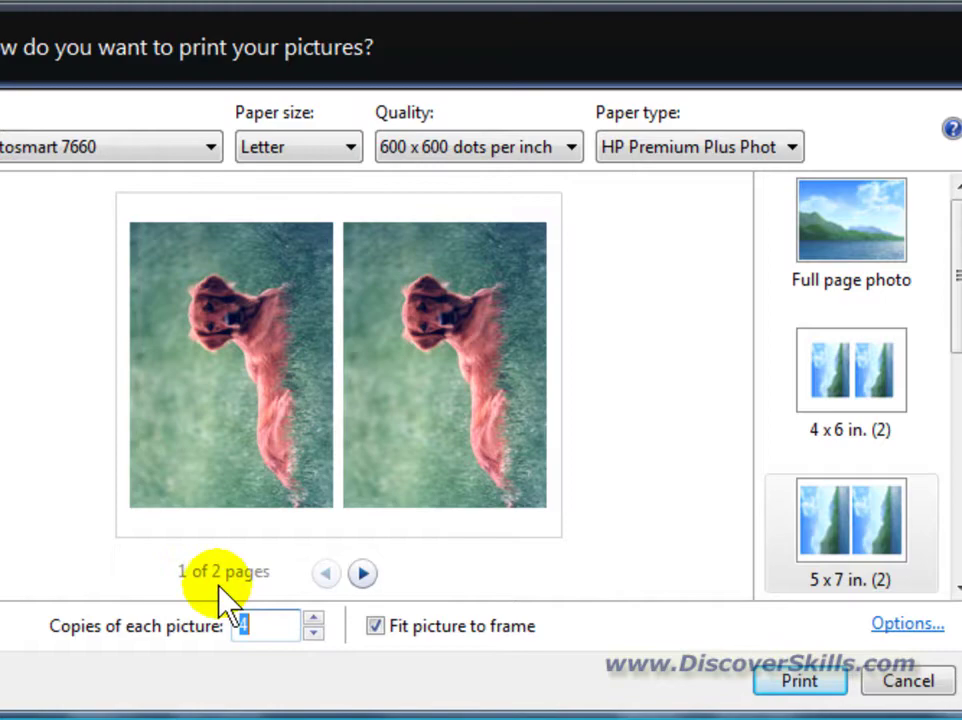
{"action": "left_click", "coordinate": [363, 573]}
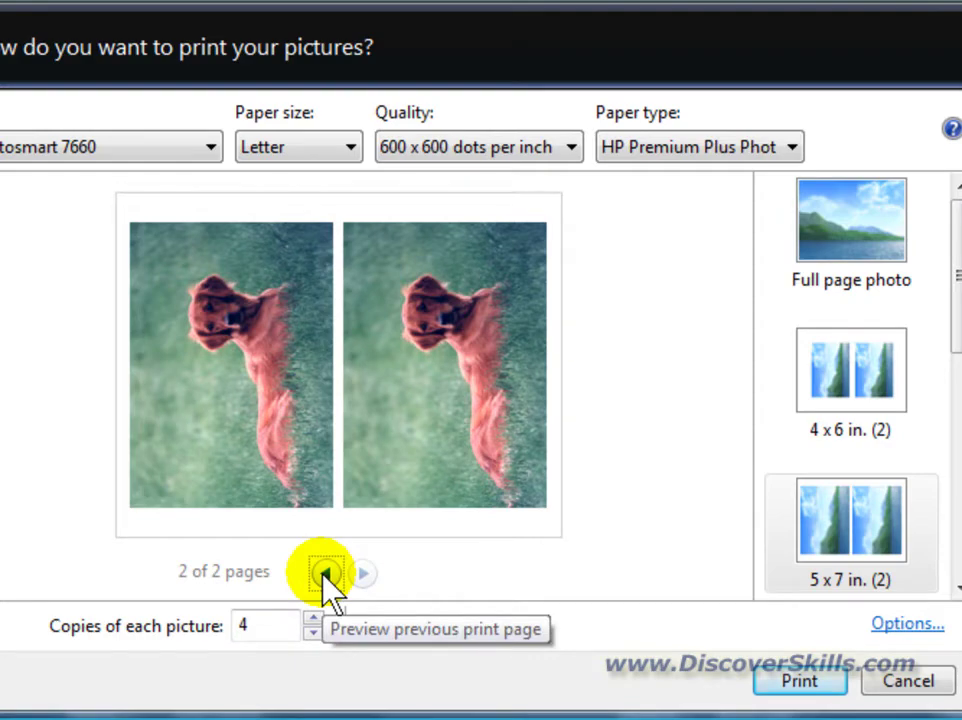
{"action": "left_click", "coordinate": [325, 575]}
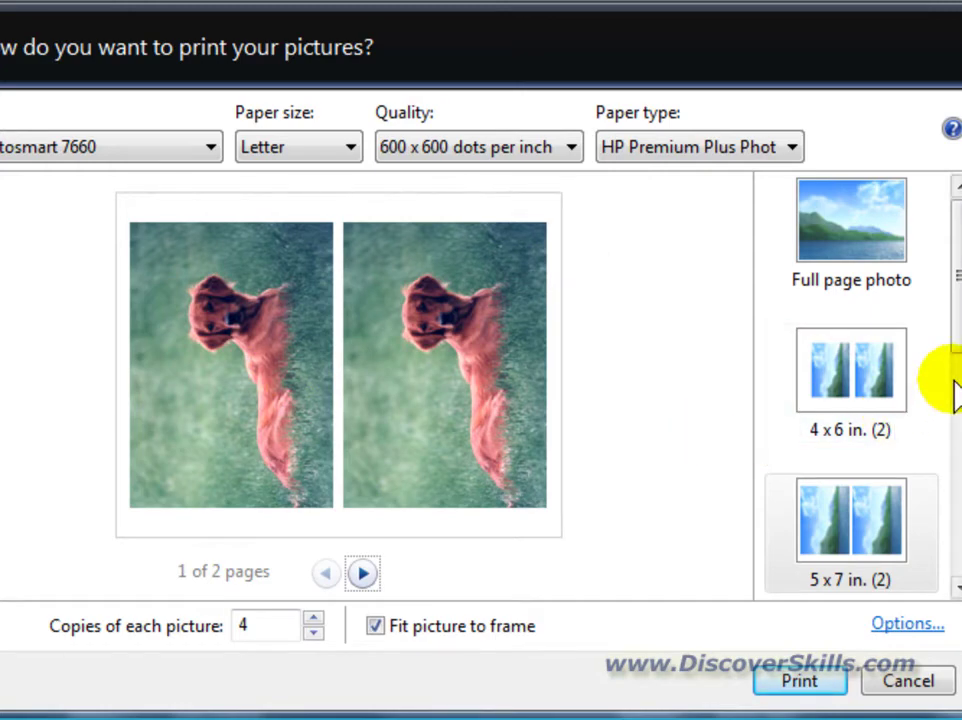
Switch to the 3.5 x 5 in. (4) layout so all four copies fit one page.
{"action": "left_click_drag", "start_coordinate": [954, 338], "coordinate": [951, 509]}
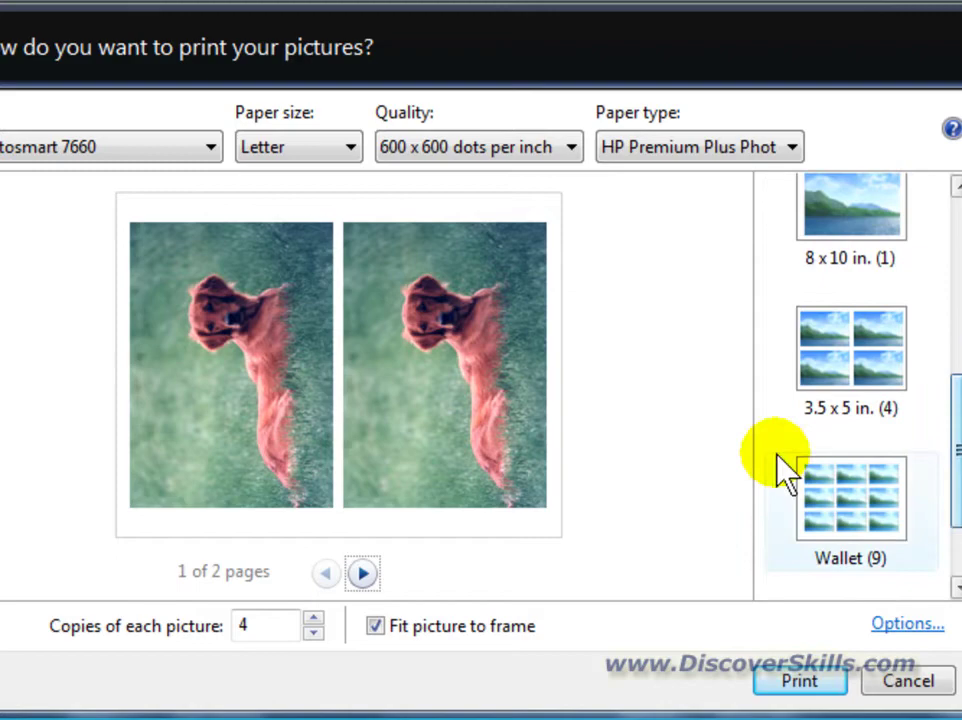
{"action": "left_click", "coordinate": [858, 338]}
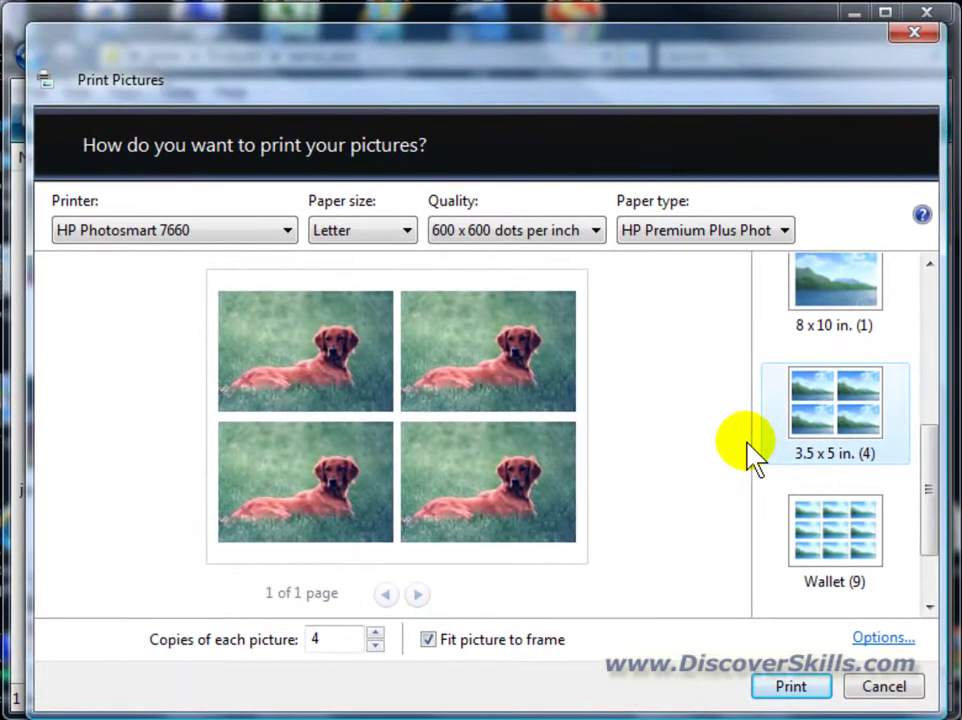
Cancel the wizard, then Ctrl-add lighthouse fixed.tif, jack royals fixed.tif, cobra03.JPG, 1965-house.jpg and rose_hat1.jpg.
{"action": "left_click", "coordinate": [884, 687]}
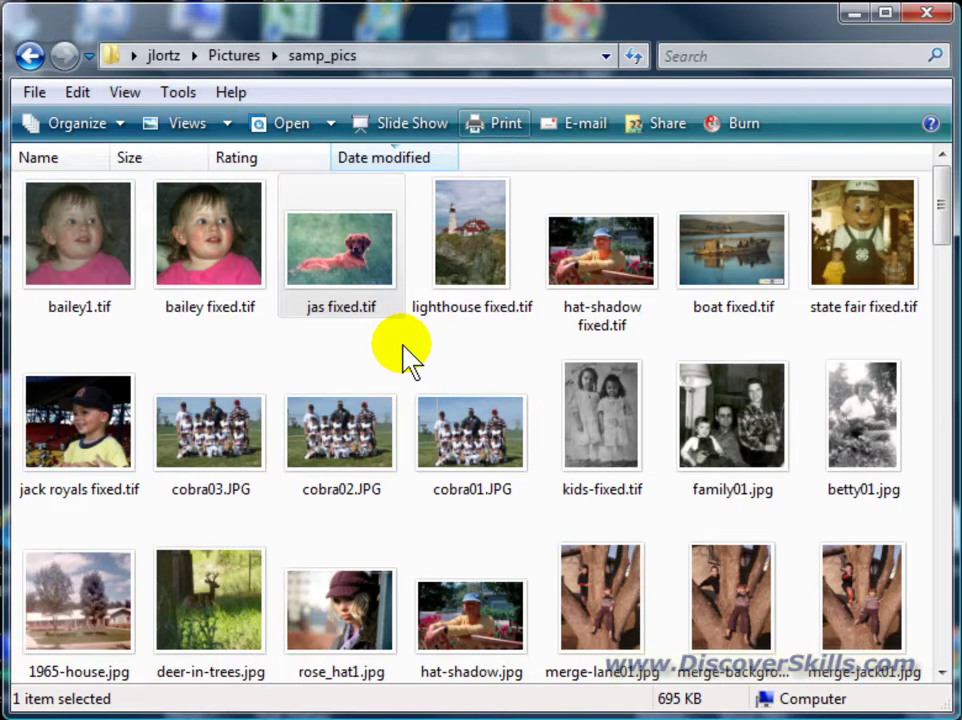
{"action": "mouse_move", "coordinate": [519, 416]}
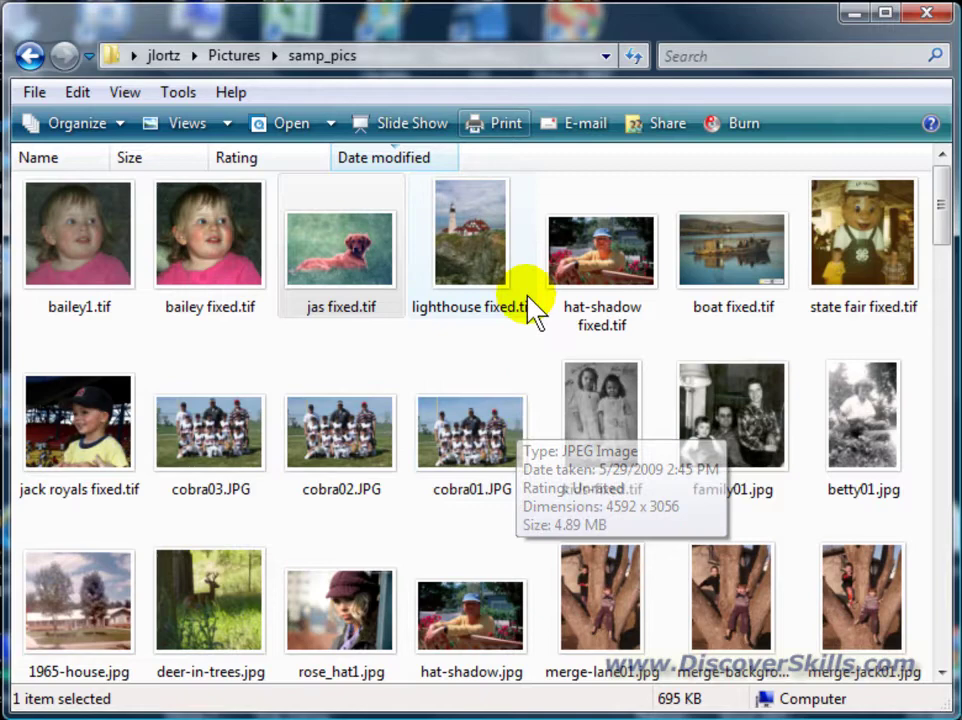
{"action": "left_click", "coordinate": [476, 234], "text": "ctrl"}
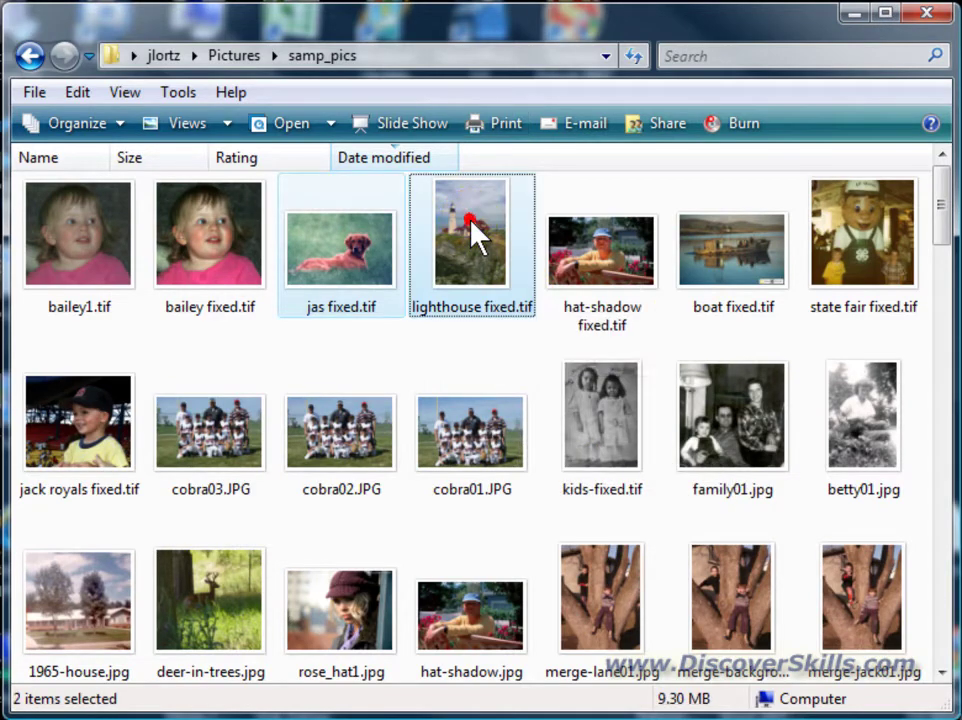
{"action": "left_click", "coordinate": [110, 442], "text": "ctrl"}
{"action": "left_click", "coordinate": [215, 460], "text": "ctrl"}
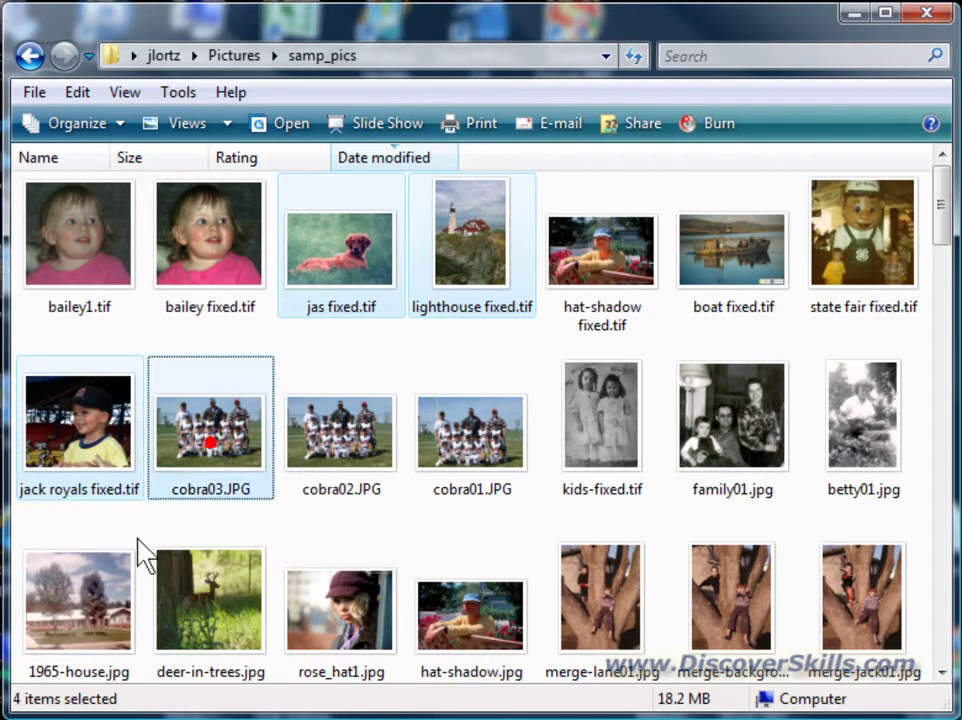
{"action": "left_click", "coordinate": [100, 606], "text": "ctrl"}
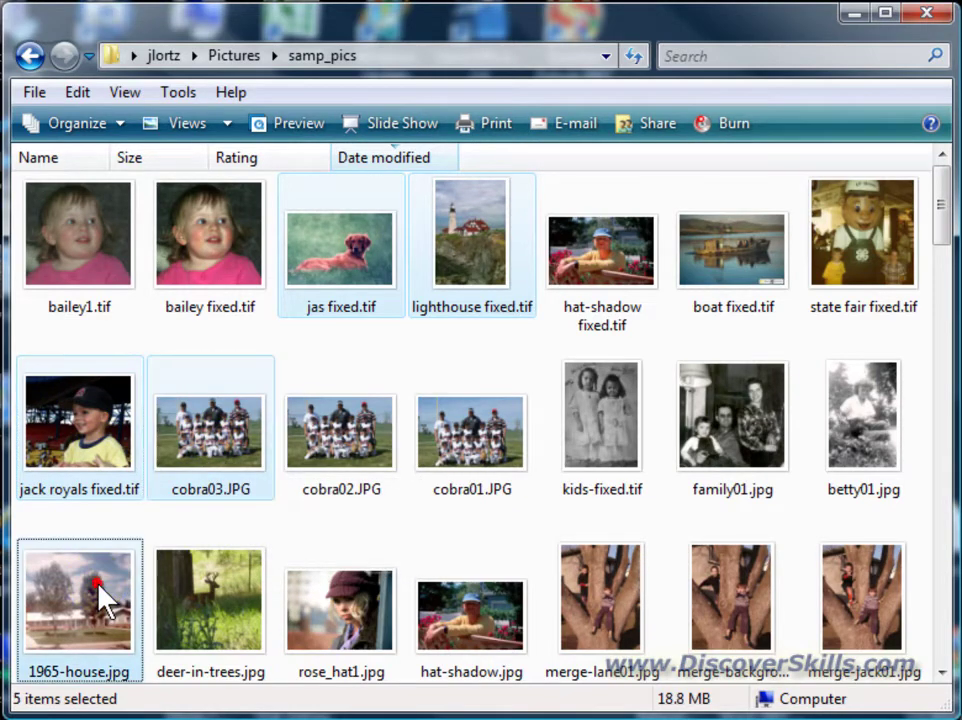
{"action": "left_click", "coordinate": [338, 612], "text": "ctrl"}
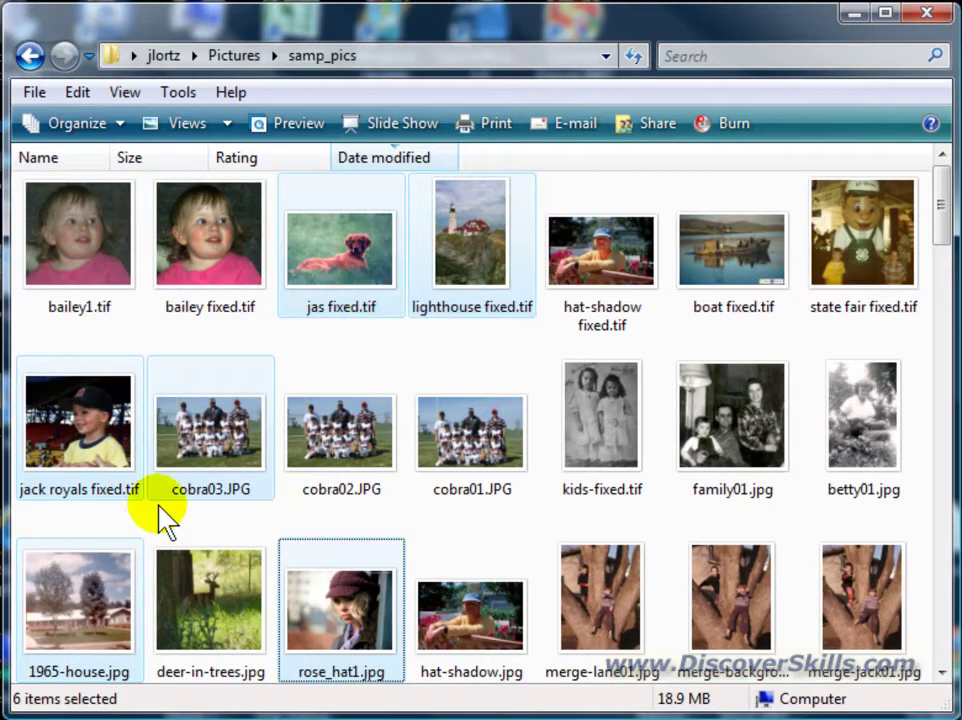
Start printing the six selected photos and enlarge and reposition the wizard window.
{"action": "left_click", "coordinate": [496, 125]}
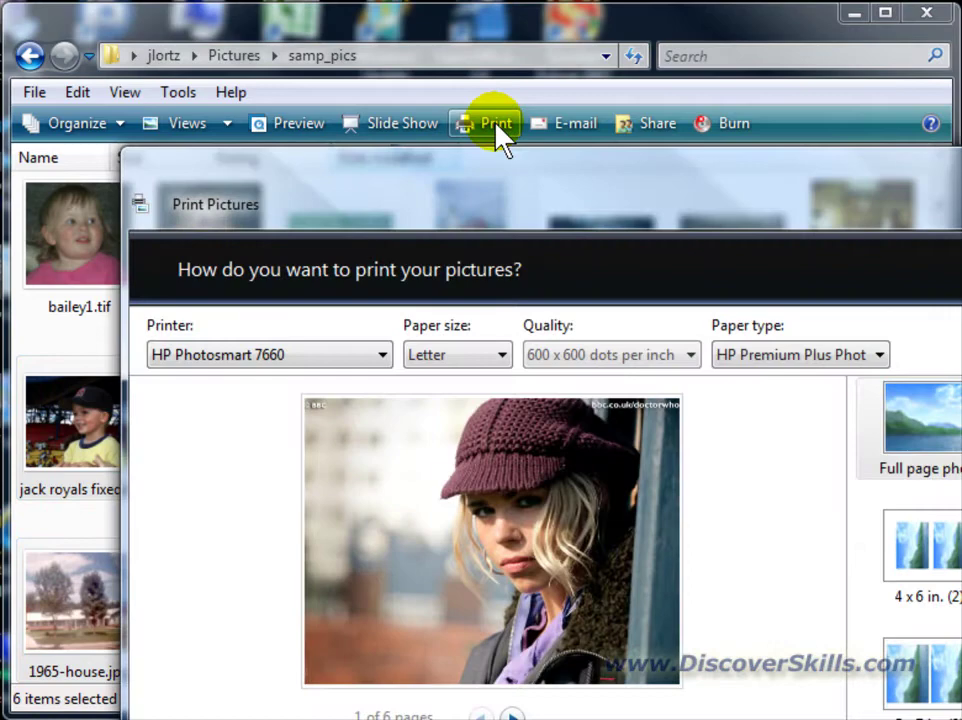
{"action": "double_click", "coordinate": [555, 192]}
{"action": "left_click_drag", "start_coordinate": [487, 117], "coordinate": [462, 72]}
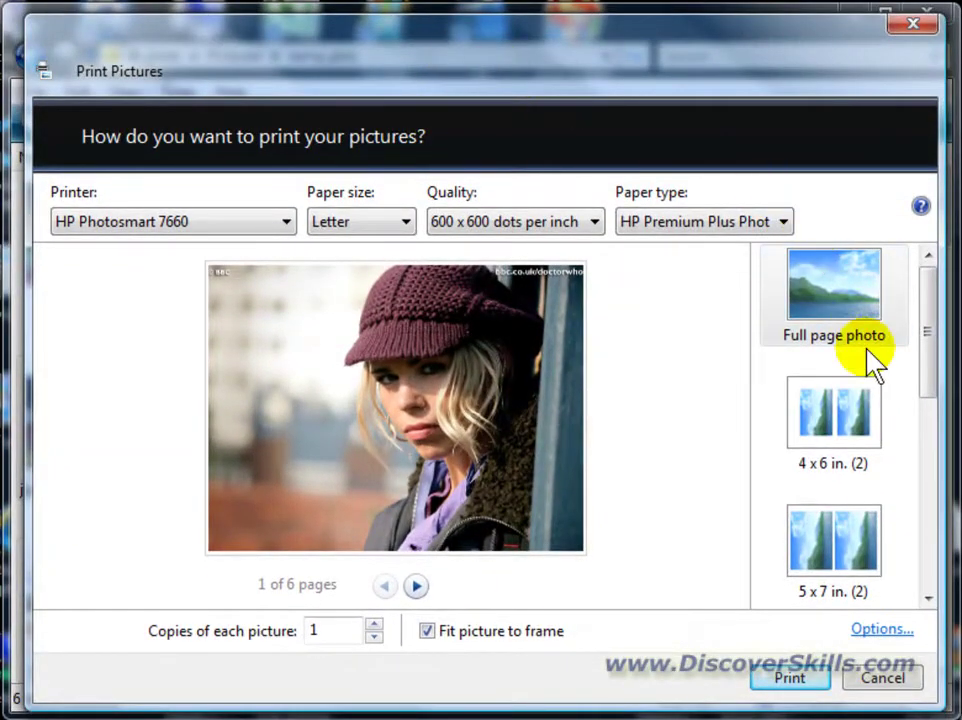
Choose the 3.5 x 5 in. (4) layout and preview both resulting pages.
{"action": "left_click_drag", "start_coordinate": [930, 340], "coordinate": [953, 478]}
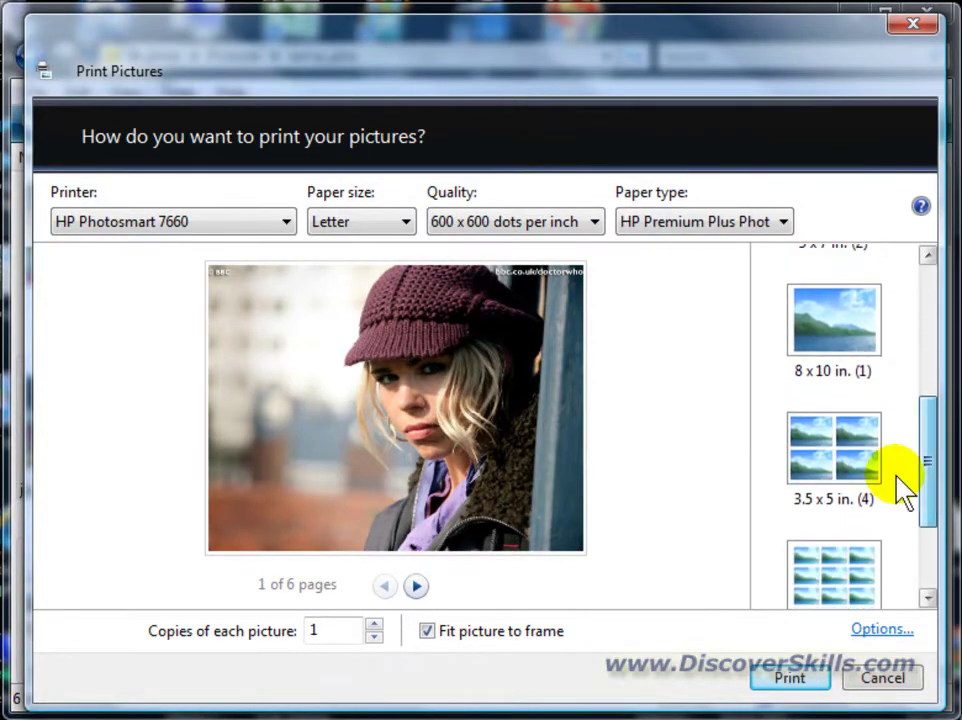
{"action": "left_click", "coordinate": [848, 465]}
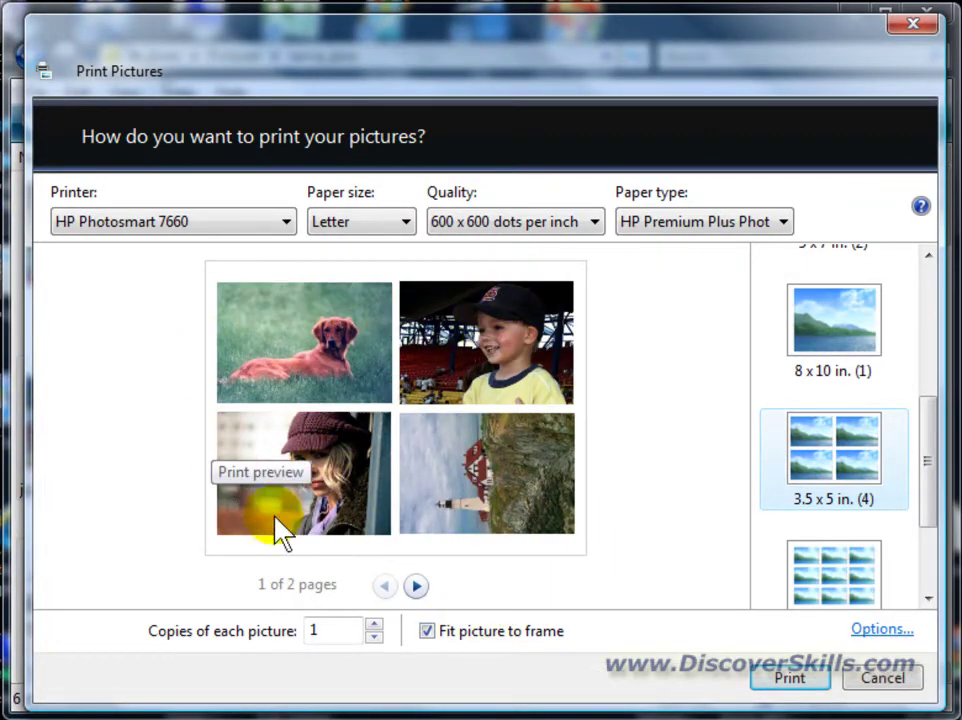
{"action": "left_click", "coordinate": [414, 585]}
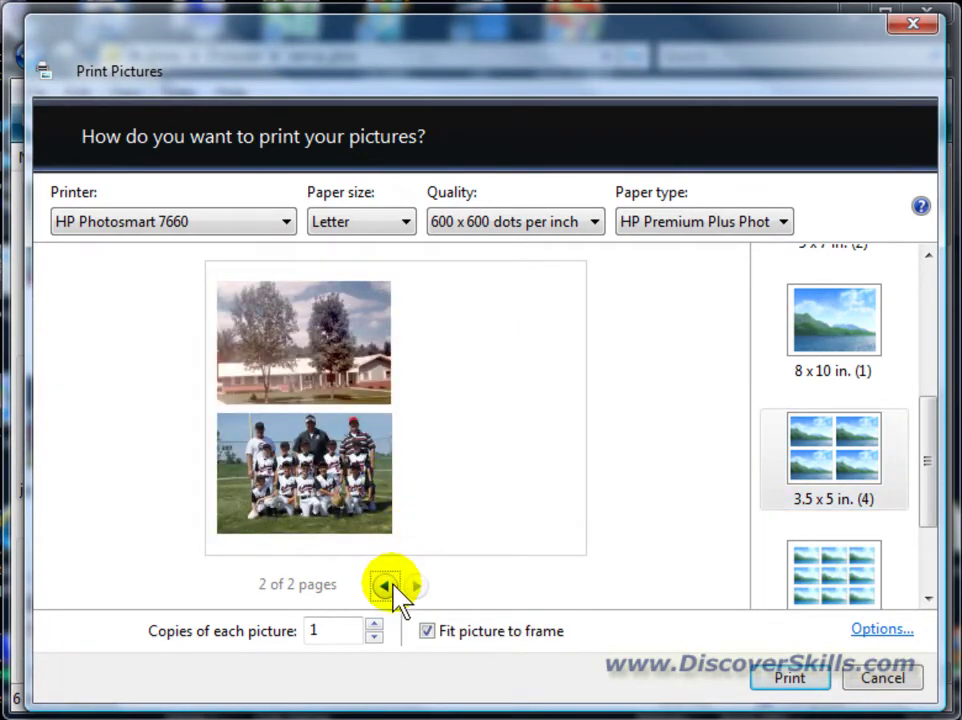
{"action": "left_click", "coordinate": [389, 586]}
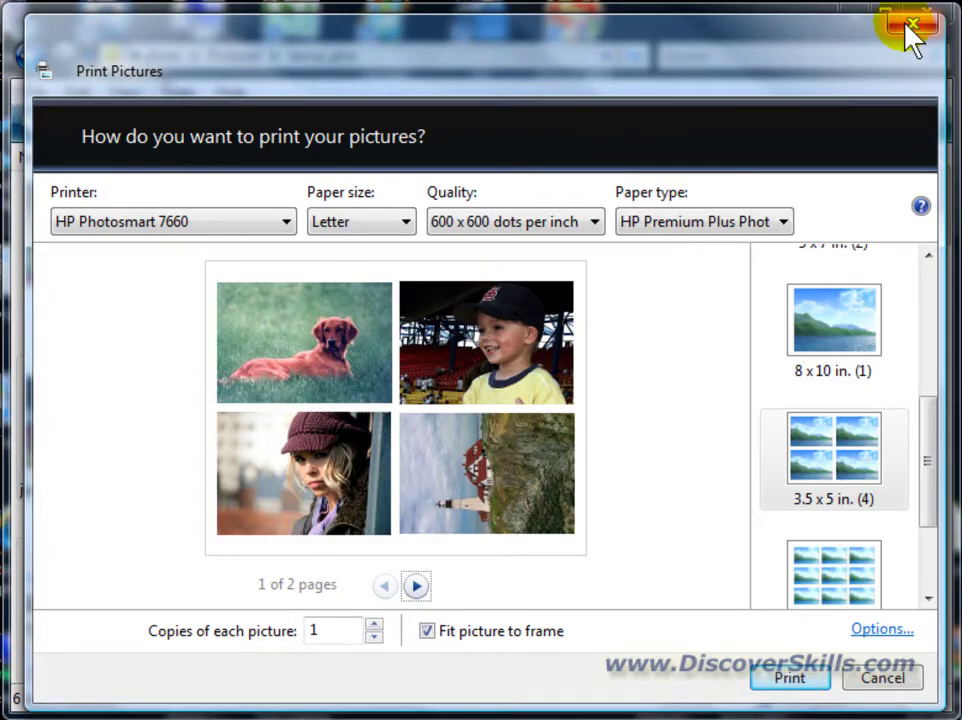
Close the Print Pictures wizard and bring up the context menu for jas fixed.tif.
{"action": "left_click", "coordinate": [910, 28]}
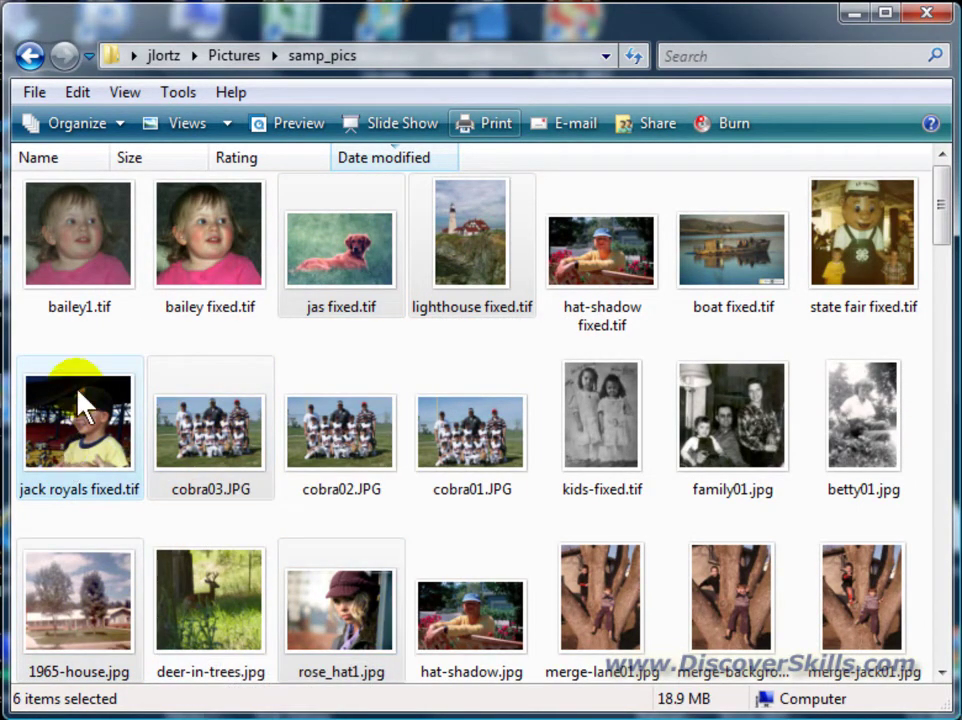
{"action": "right_click", "coordinate": [336, 244]}
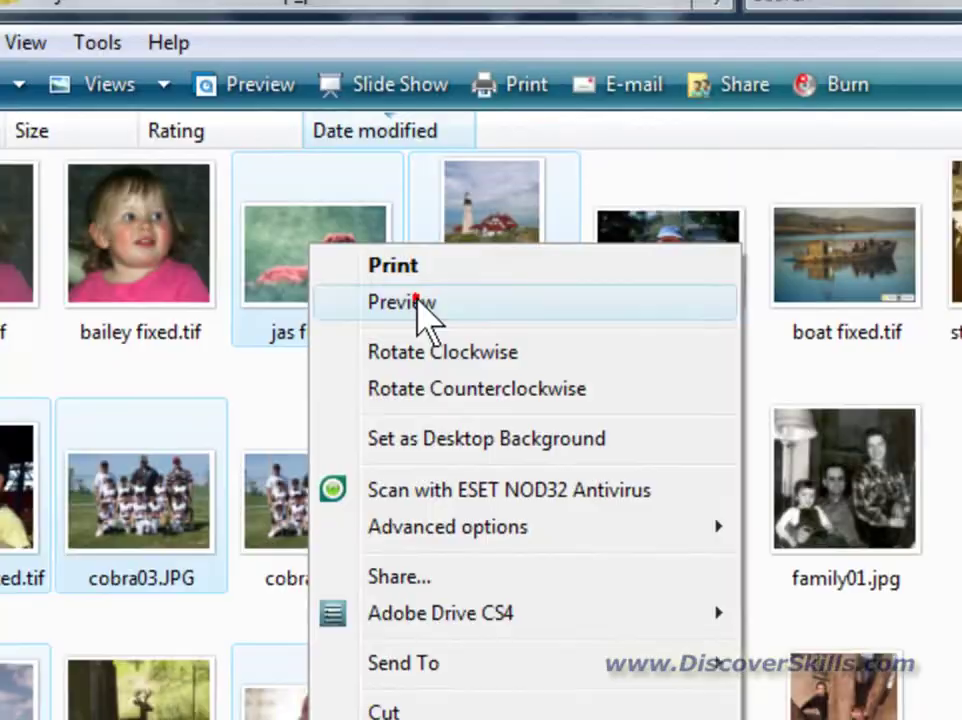
Choose Preview to open jas fixed.tif in Windows Photo Gallery.
{"action": "left_click", "coordinate": [420, 307]}
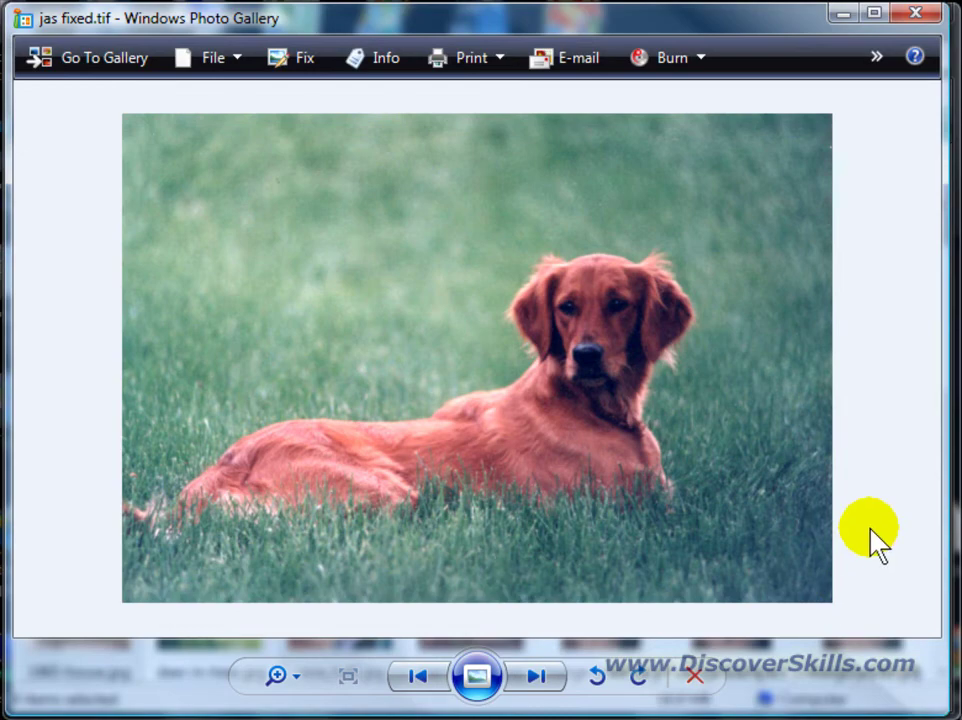
Close Windows Photo Gallery and select only jas fixed.tif in samp_pics.
{"action": "left_click", "coordinate": [915, 13]}
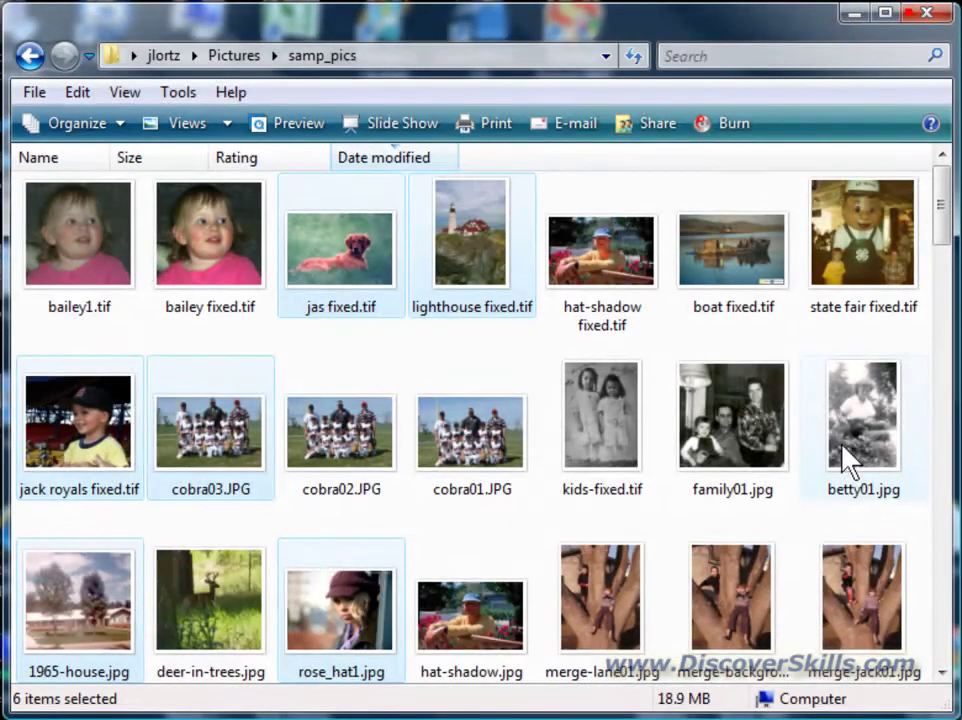
{"action": "left_click", "coordinate": [320, 247]}
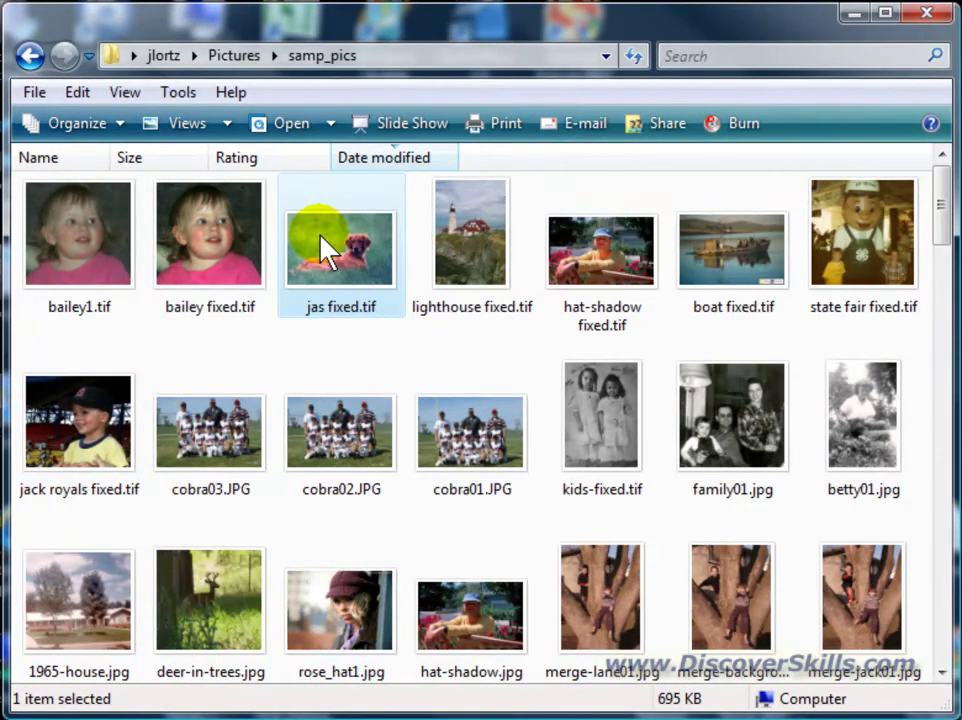